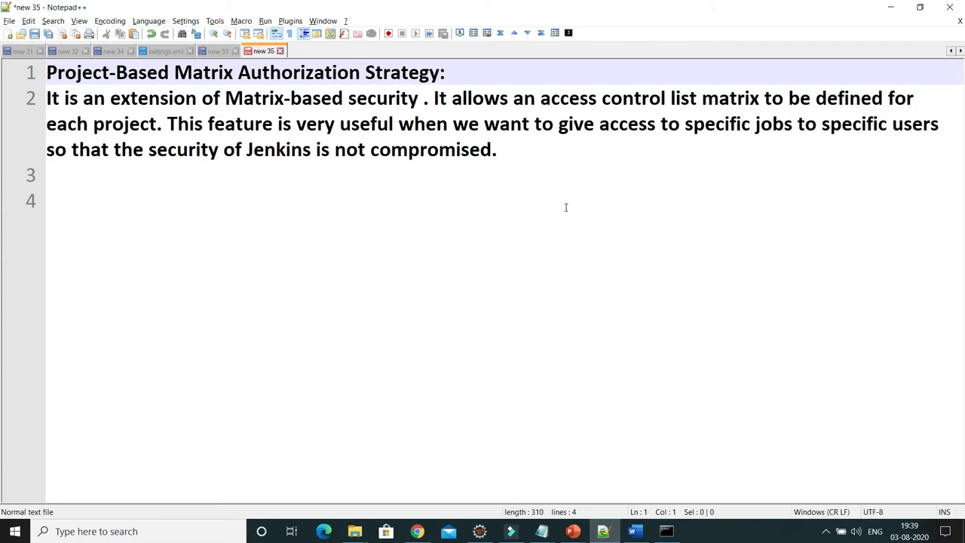
# Switch from the Notepad++ notes to the Jenkins dashboard in Chrome.
pyautogui.click(417, 531)
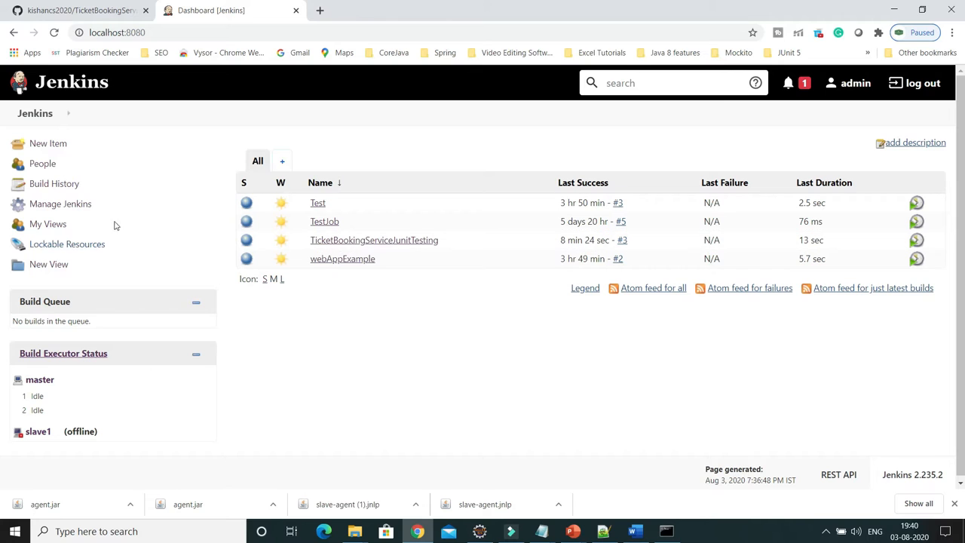
# Go to Manage Jenkins and open Configure Global Security.
pyautogui.click(61, 204)
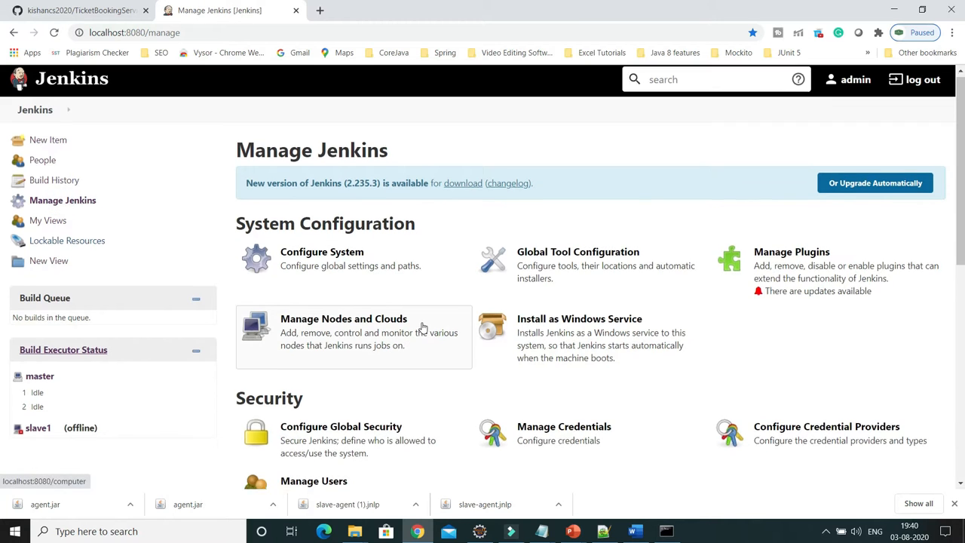
pyautogui.scroll(-2, 421, 325)
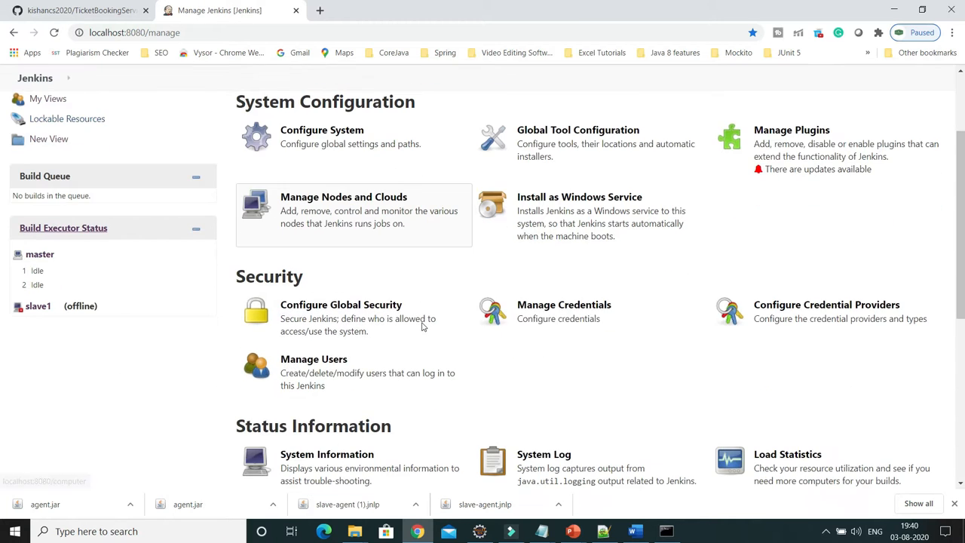
pyautogui.click(373, 310)
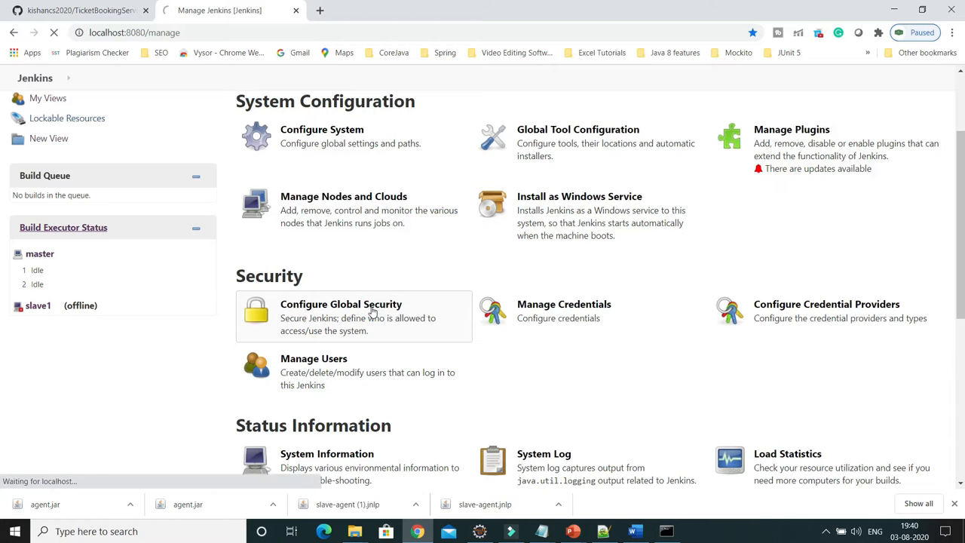
# Select Project-based Matrix Authorization Strategy, view its permission table, then return to the dashboard unsaved.
pyautogui.scroll(-2, 505, 310)
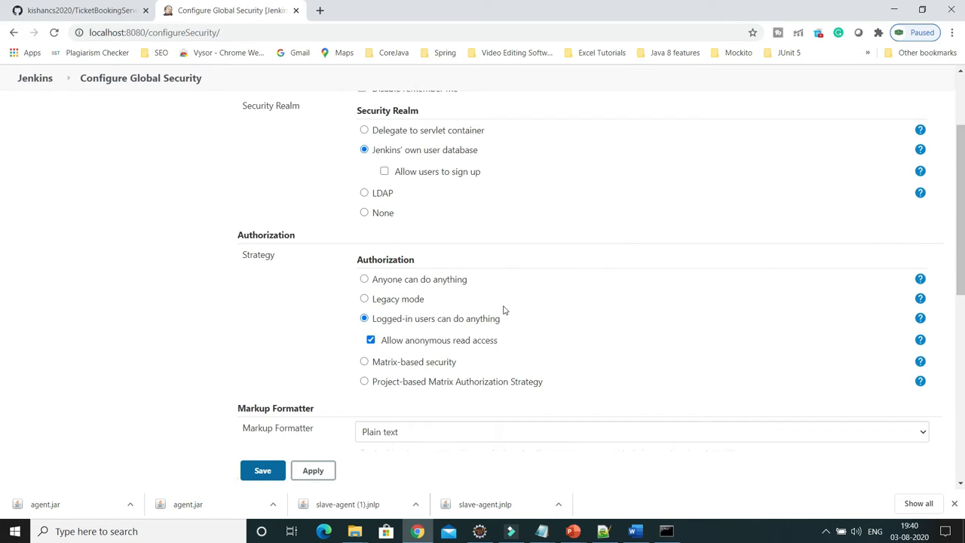
pyautogui.scroll(-1, 505, 309)
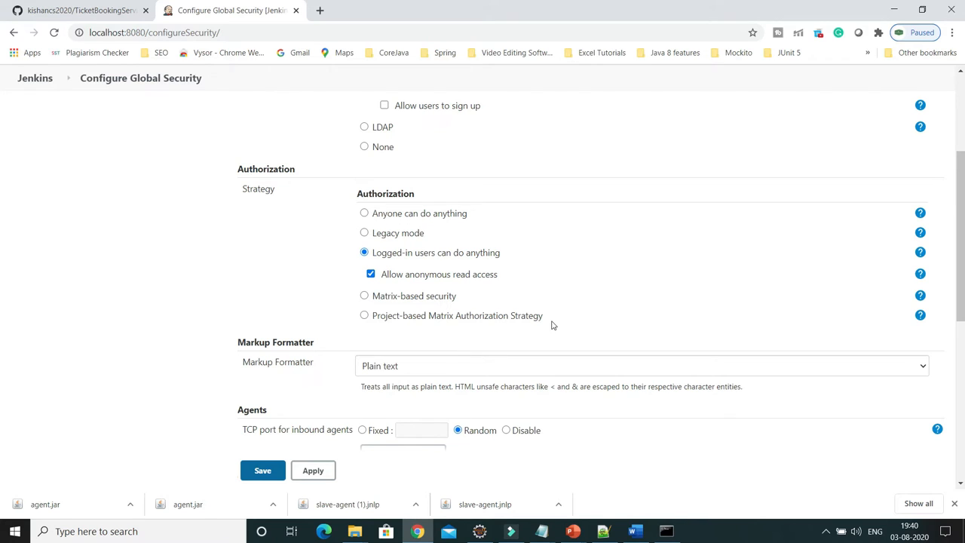
pyautogui.click(364, 316)
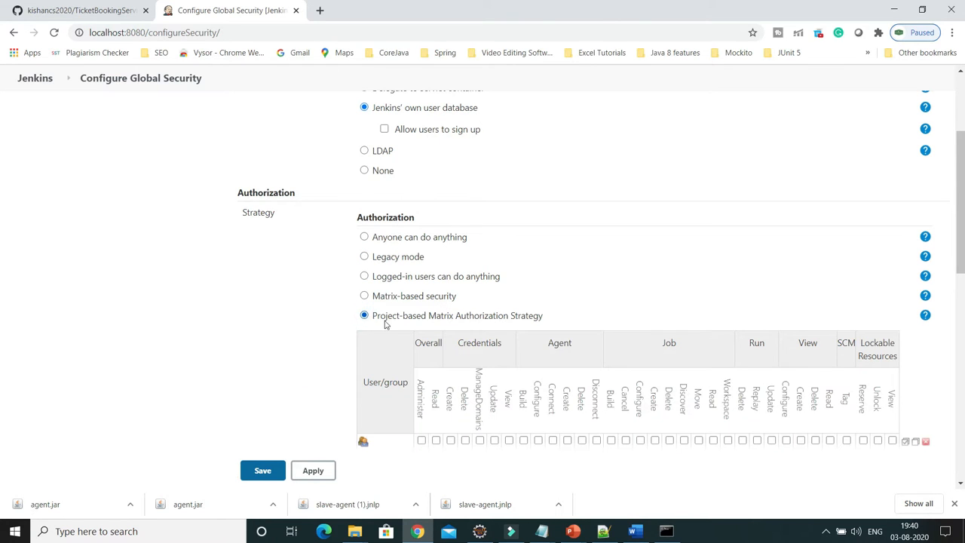
pyautogui.scroll(-2, 405, 338)
pyautogui.scroll(-1, 509, 396)
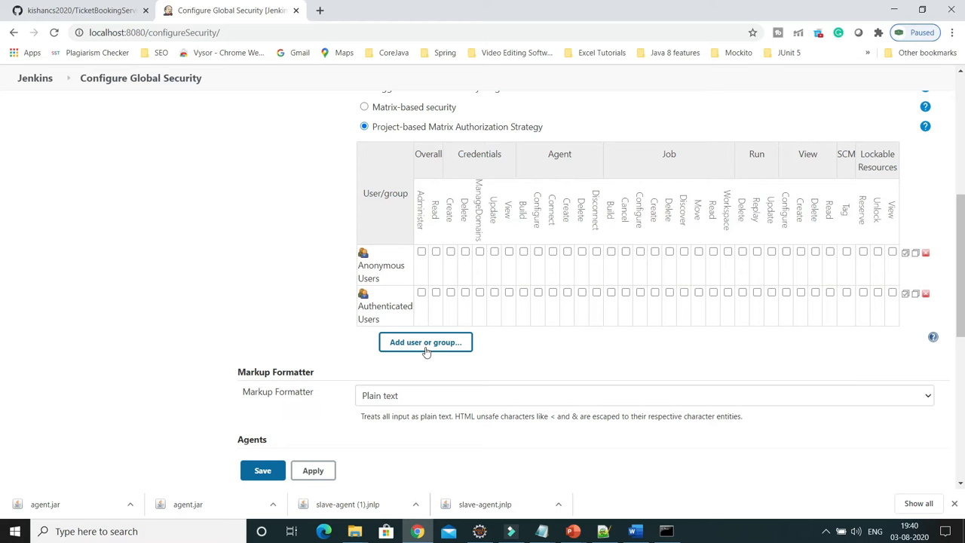
pyautogui.scroll(5, 426, 351)
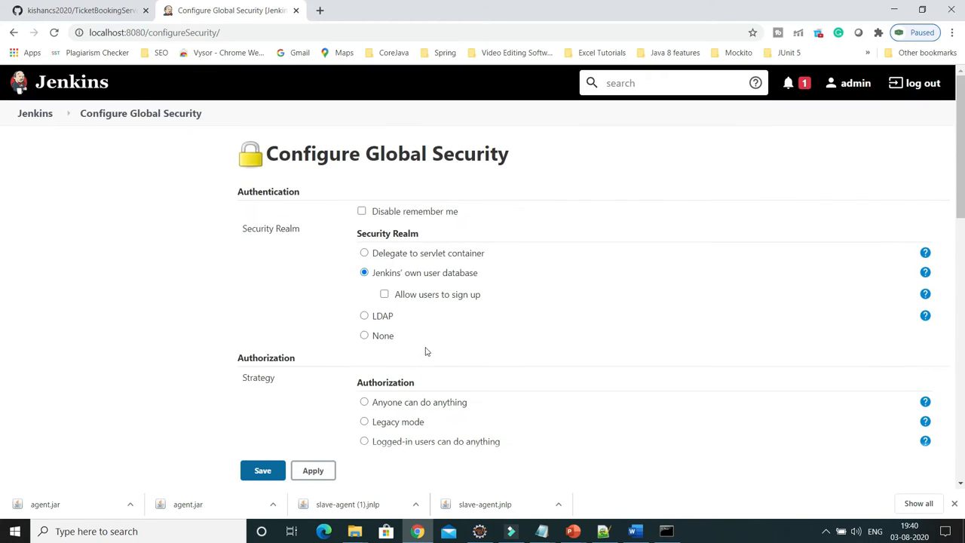
pyautogui.click(38, 121)
# Leave the unsaved security page and open Manage Users, which lists only admin.
pyautogui.click(543, 107)
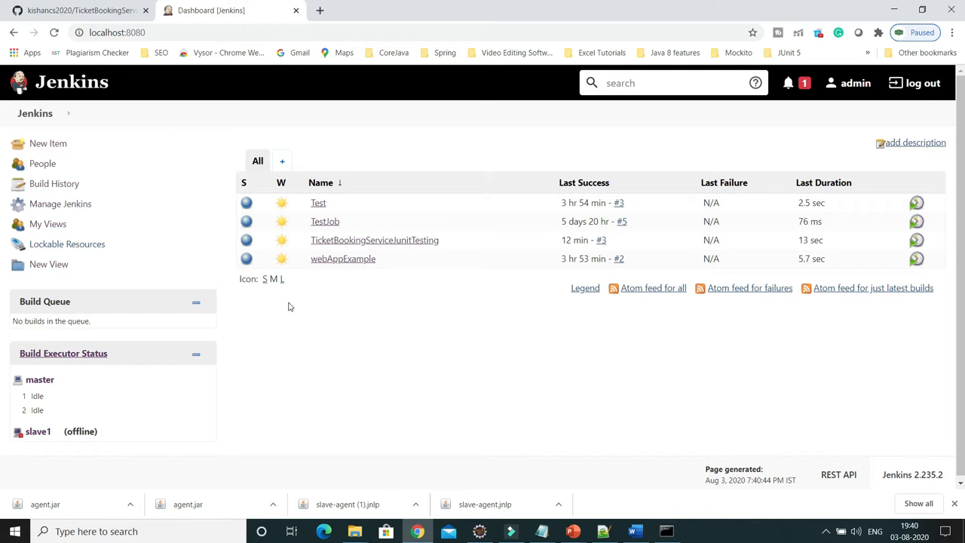
pyautogui.click(62, 210)
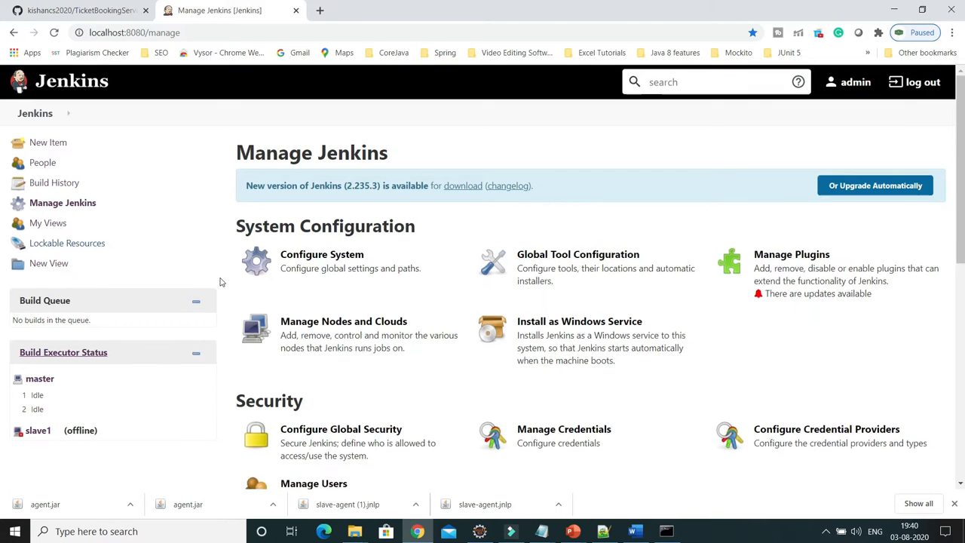
pyautogui.scroll(-2, 131, 263)
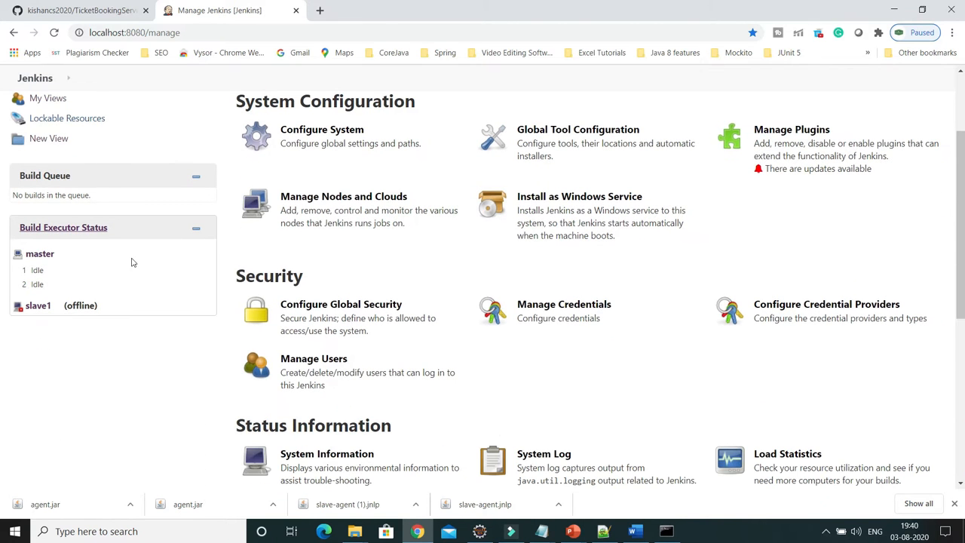
pyautogui.click(320, 370)
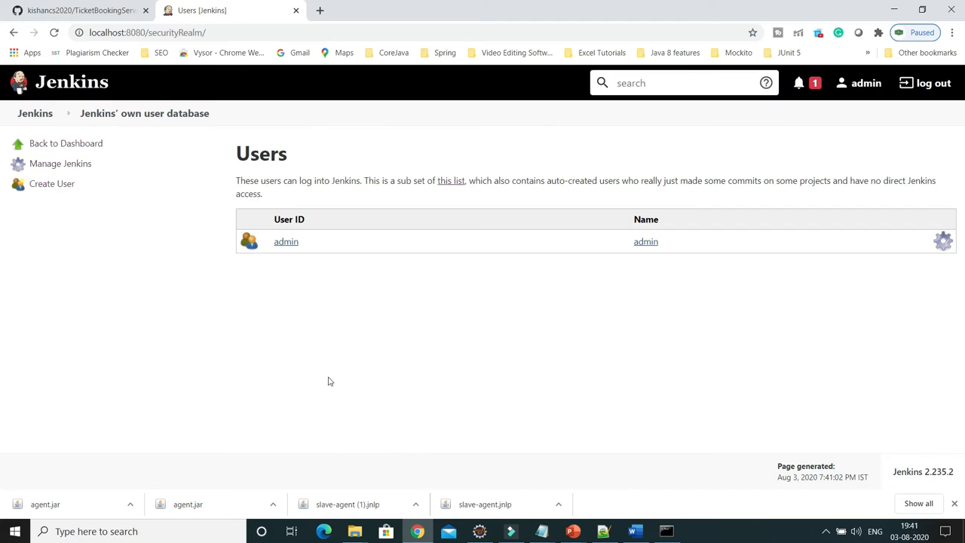
# Start a new user with a username, a password and its confirmation.
pyautogui.click(36, 187)
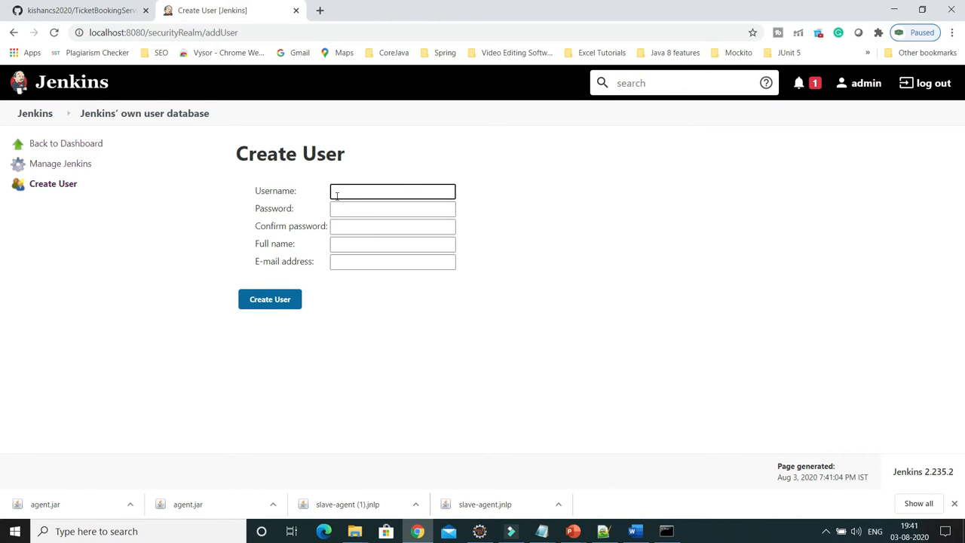
pyautogui.click(336, 195)
pyautogui.write('raj')
pyautogui.click(353, 211)
pyautogui.write('r')
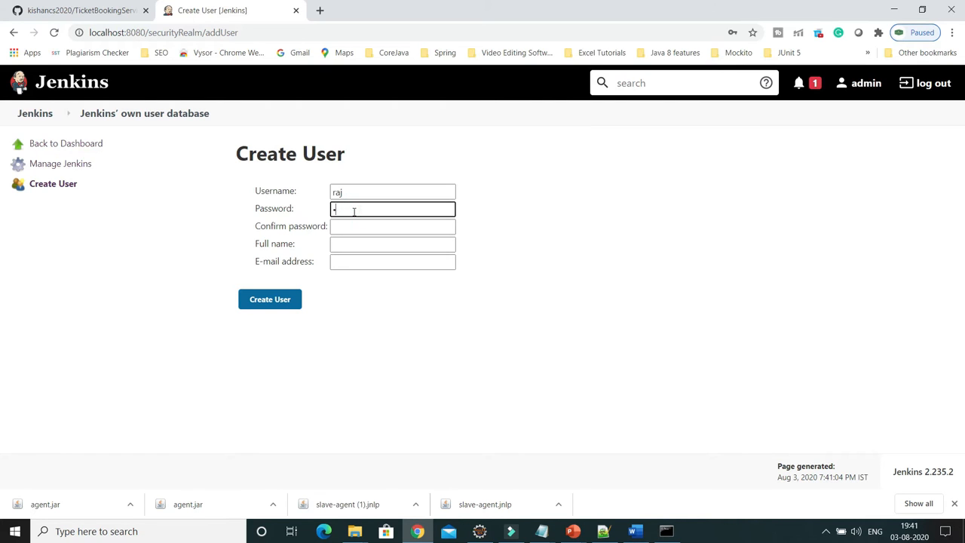
pyautogui.click(355, 227)
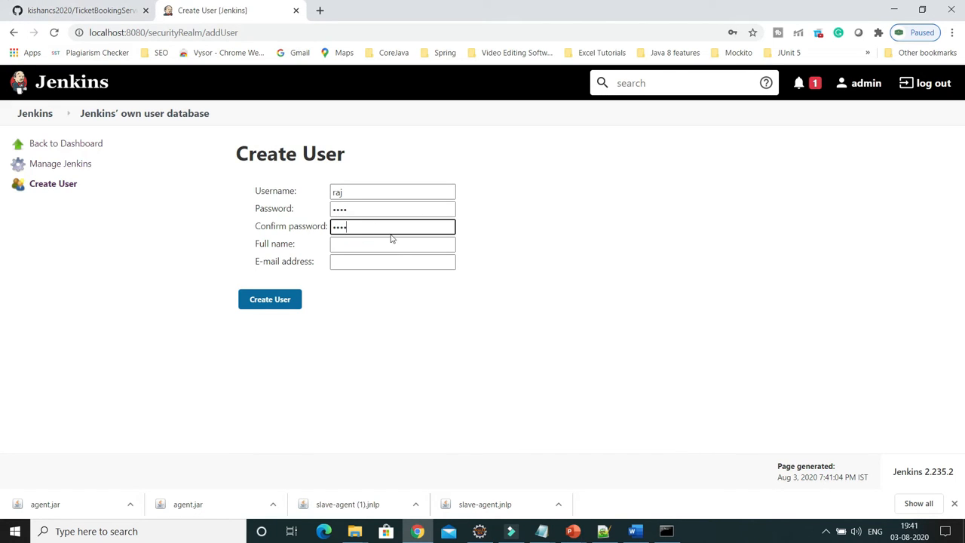
# Enter the user's full name and e-mail address, then create the account.
pyautogui.click(362, 244)
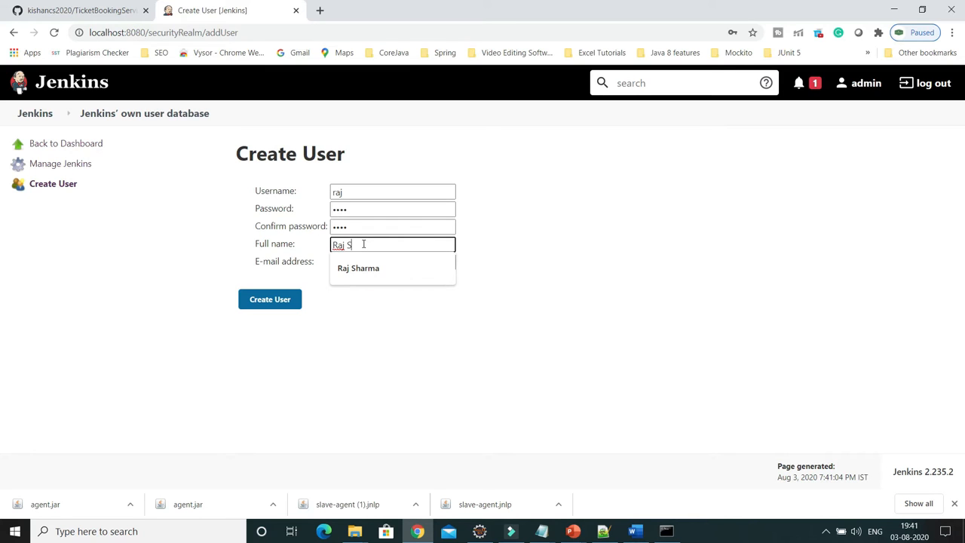
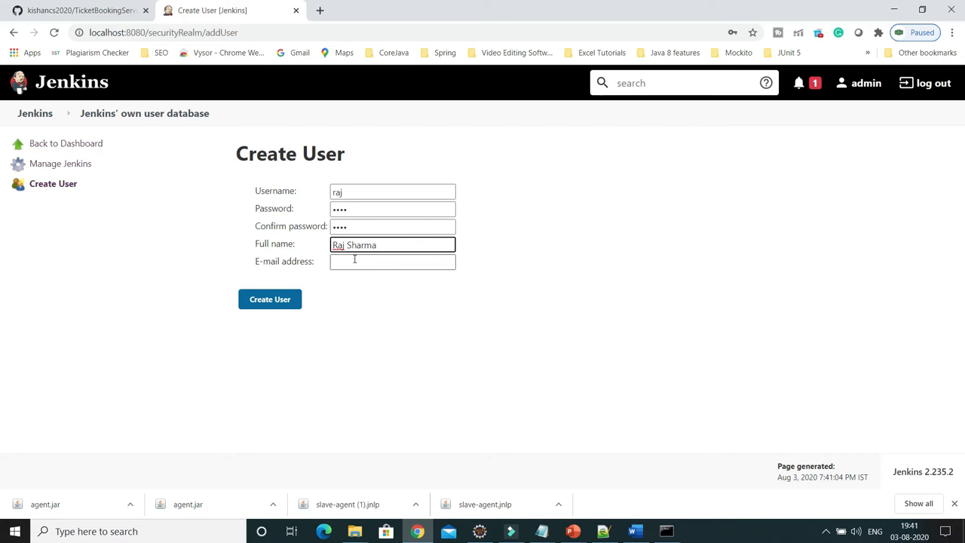
pyautogui.click(355, 261)
pyautogui.click(361, 278)
pyautogui.moveTo(366, 263); pyautogui.dragTo(213, 267)
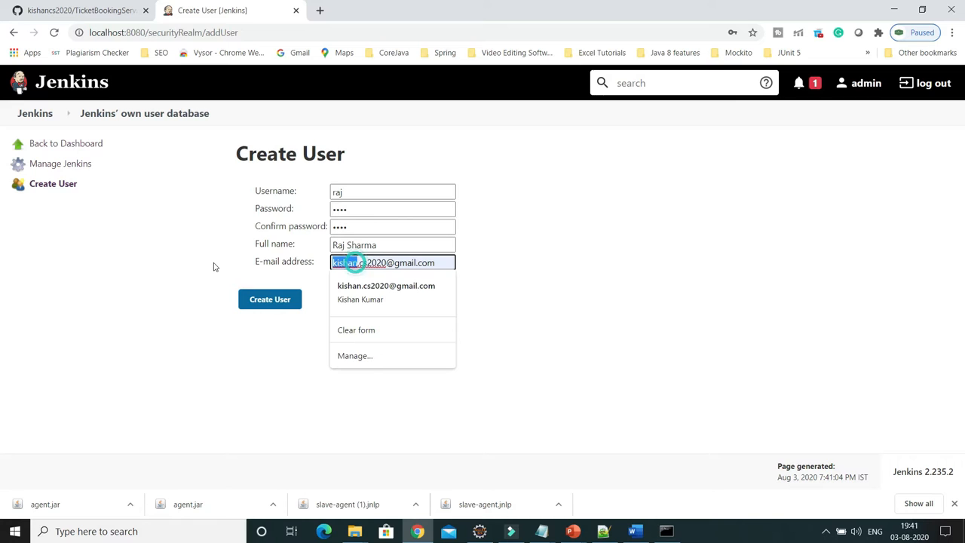
pyautogui.write('raj')
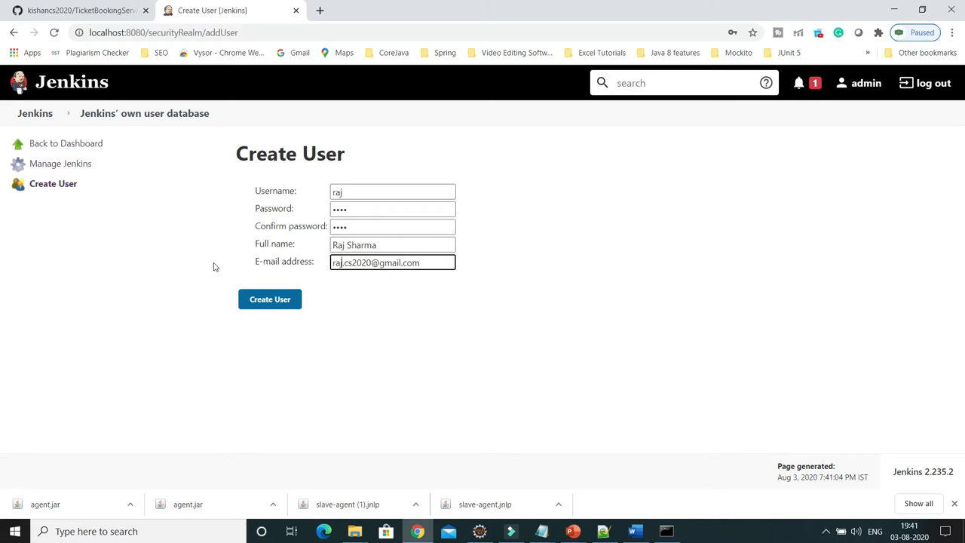
pyautogui.click(390, 309)
pyautogui.click(264, 304)
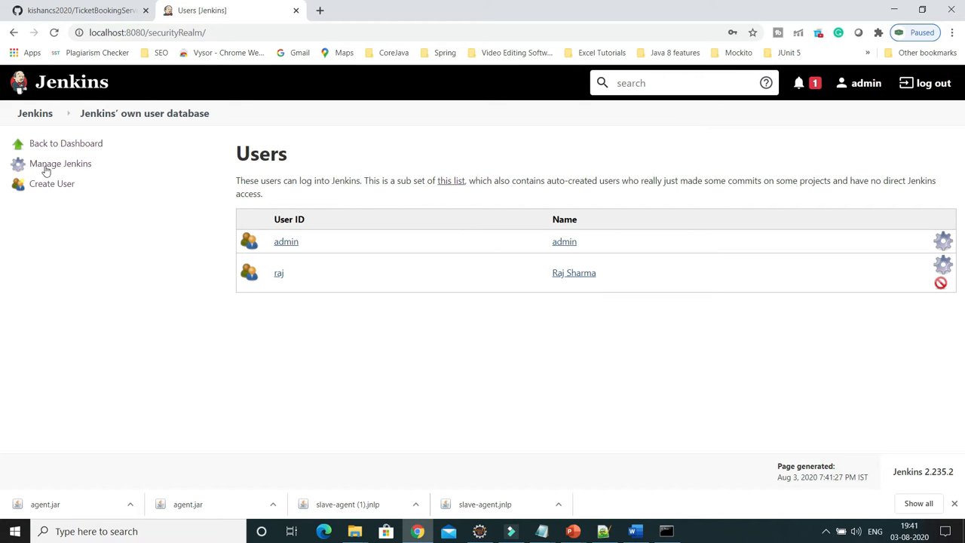
# Reopen Configure Global Security and select Project-based Matrix Authorization Strategy.
pyautogui.click(76, 166)
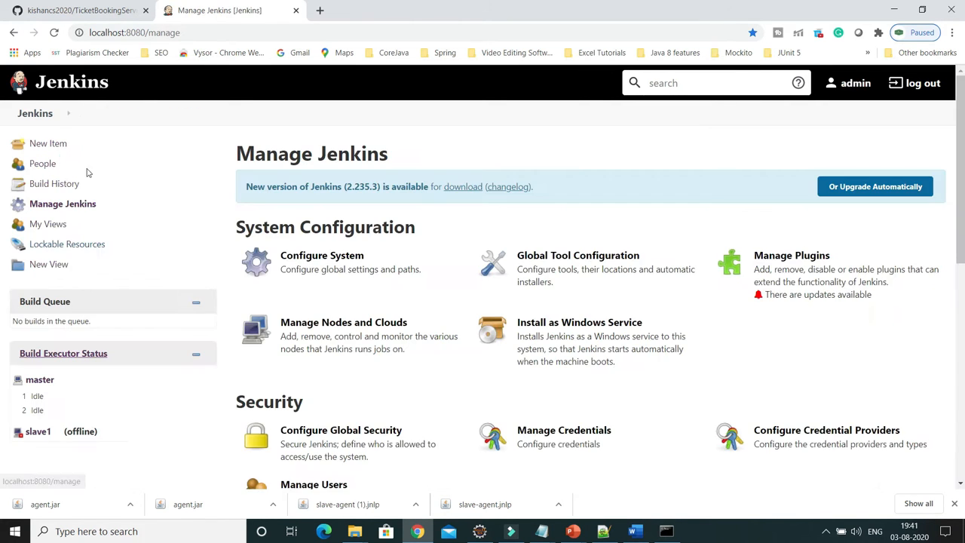
pyautogui.scroll(-3, 328, 320)
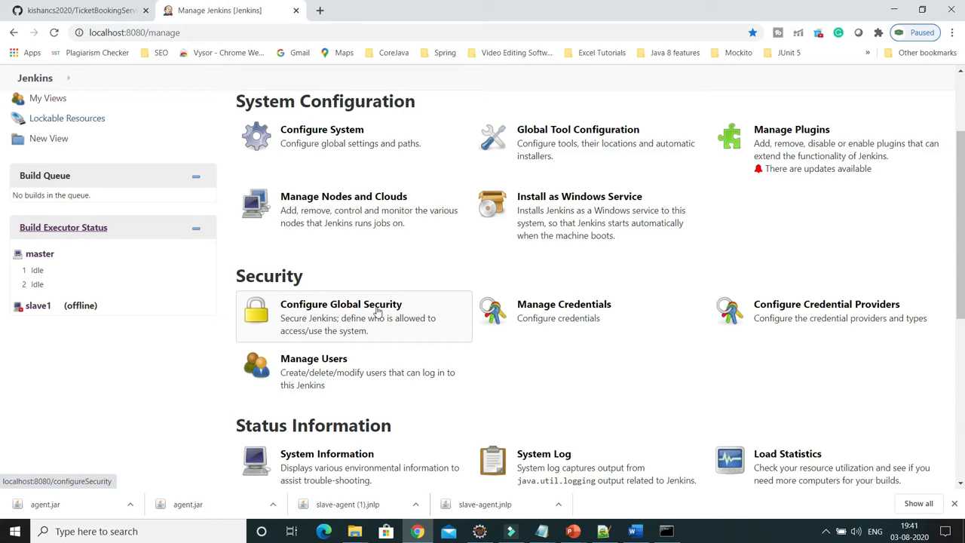
pyautogui.click(322, 317)
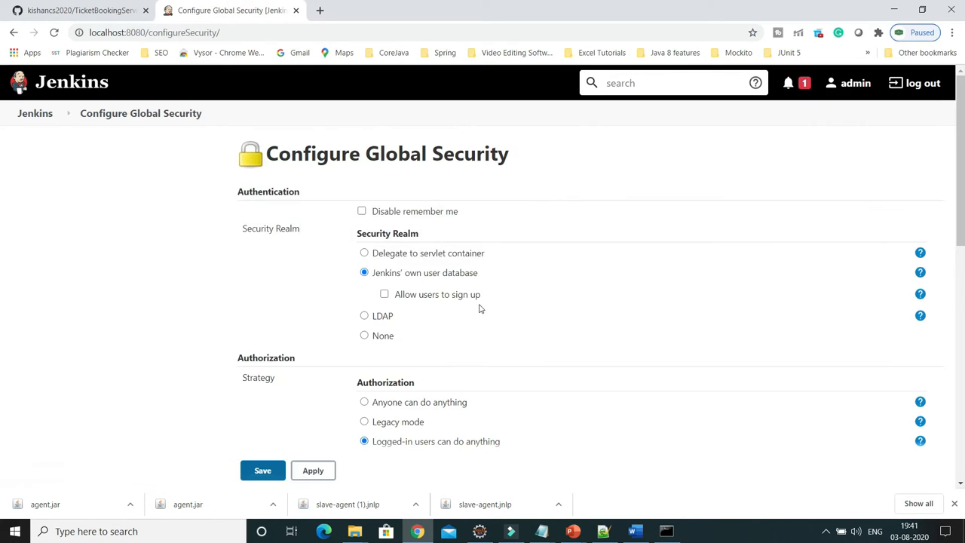
pyautogui.scroll(-5, 480, 313)
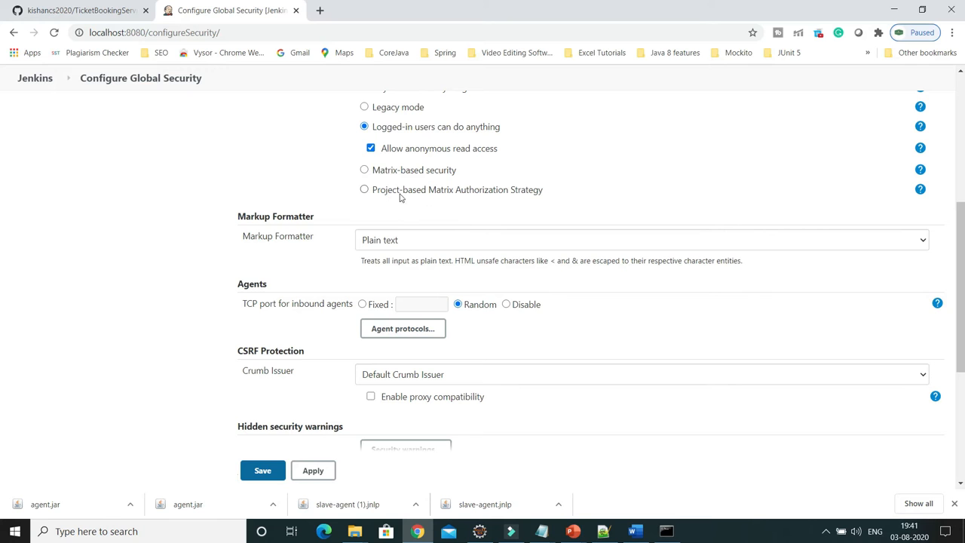
pyautogui.click(367, 191)
pyautogui.scroll(-1, 408, 234)
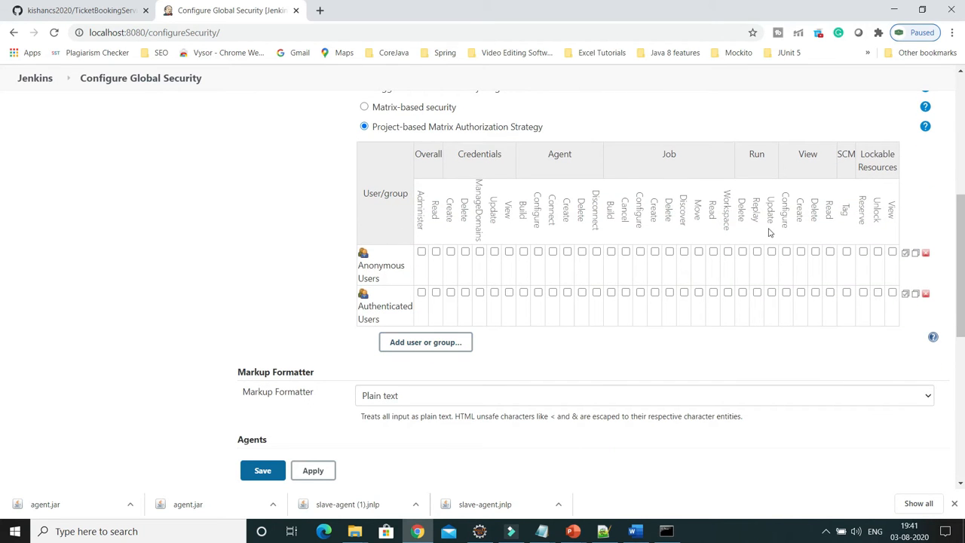
# Add the new user's username to the permission matrix through Add user or group.
pyautogui.click(435, 346)
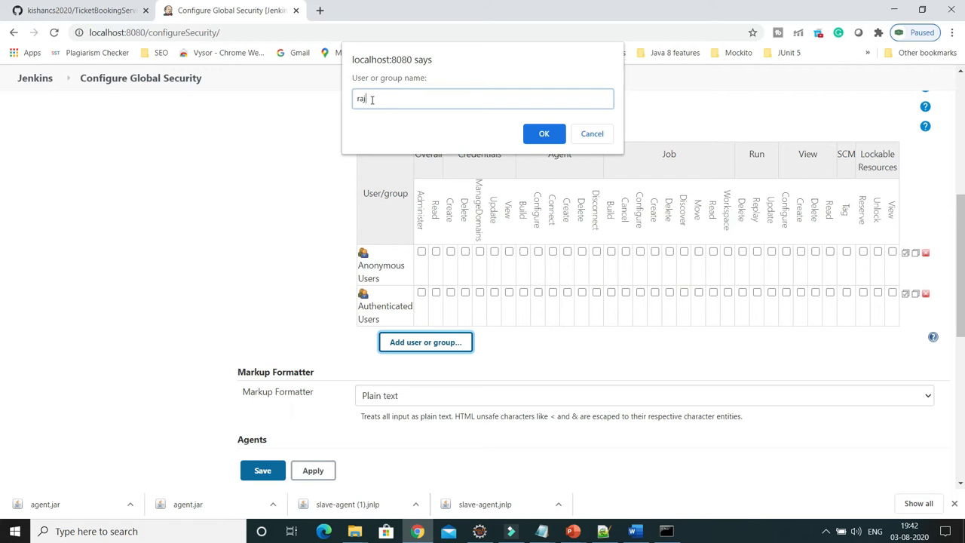
pyautogui.click(544, 134)
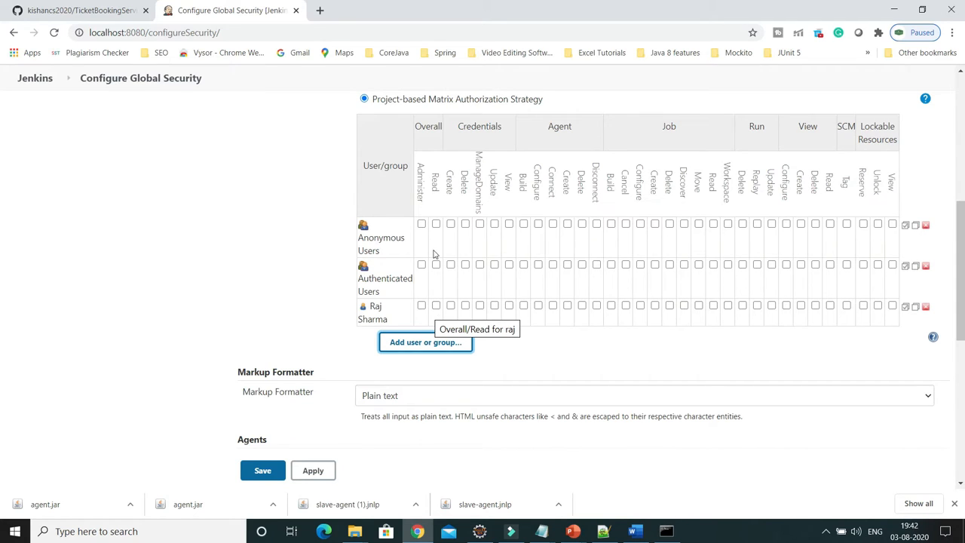
# Tick Overall/Read in the new user's matrix row.
pyautogui.click(436, 304)
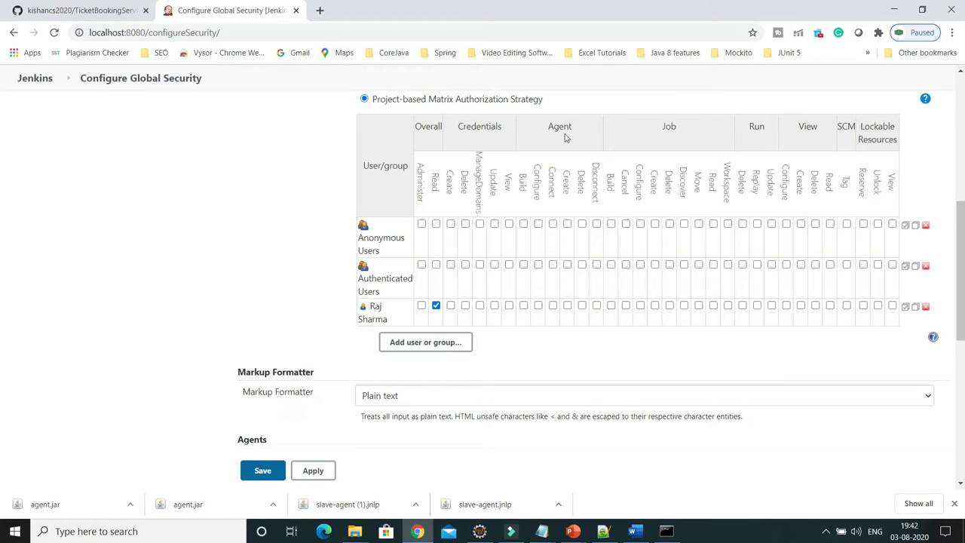
pyautogui.doubleClick(665, 128)
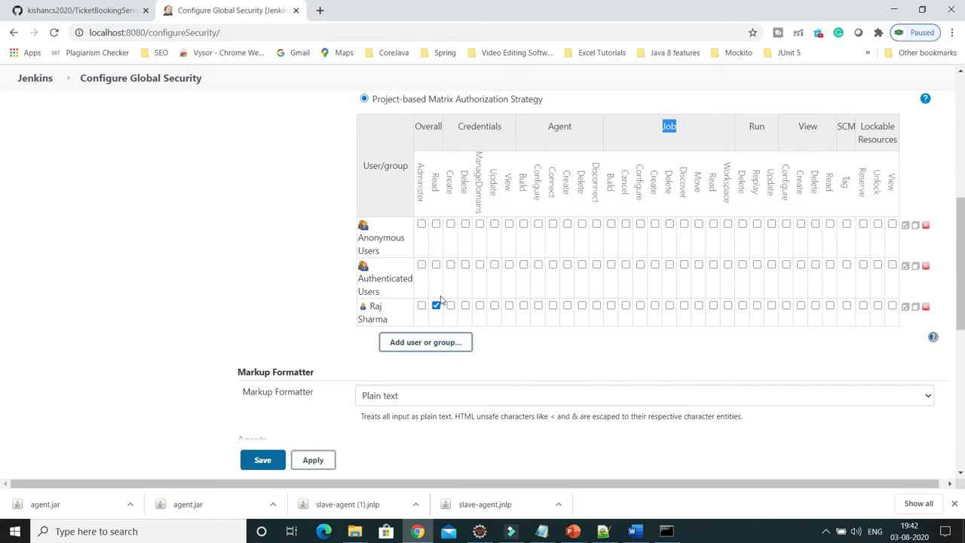
# Apply and save the global security settings.
pyautogui.scroll(-1, 454, 372)
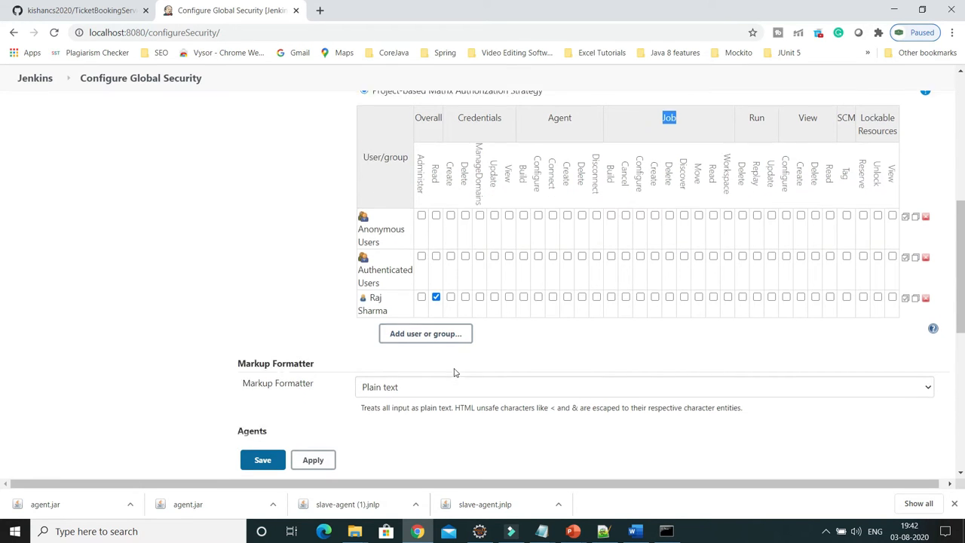
pyautogui.scroll(-1, 454, 372)
pyautogui.click(318, 463)
pyautogui.click(261, 460)
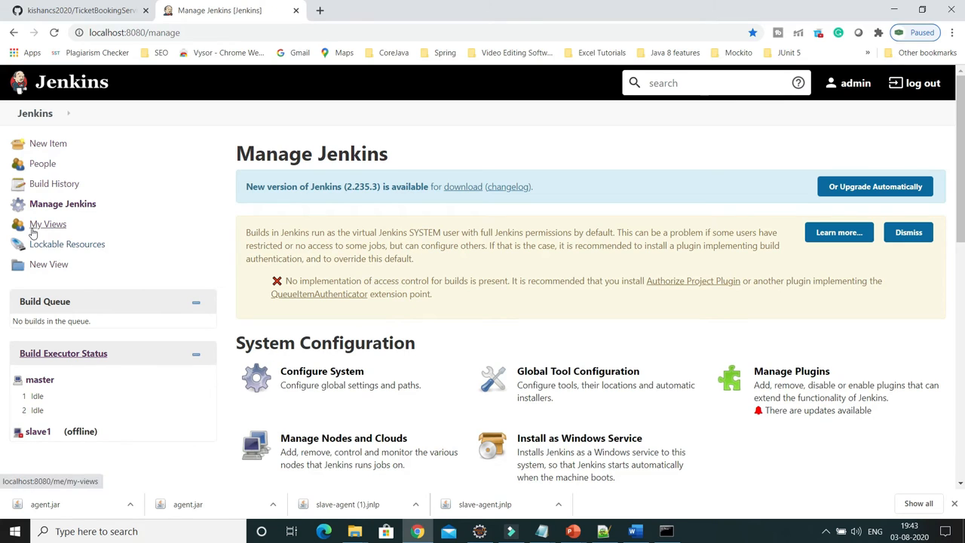
# Open the TicketBookingServiceJunitTesting job's Configure page from the dashboard.
pyautogui.click(35, 113)
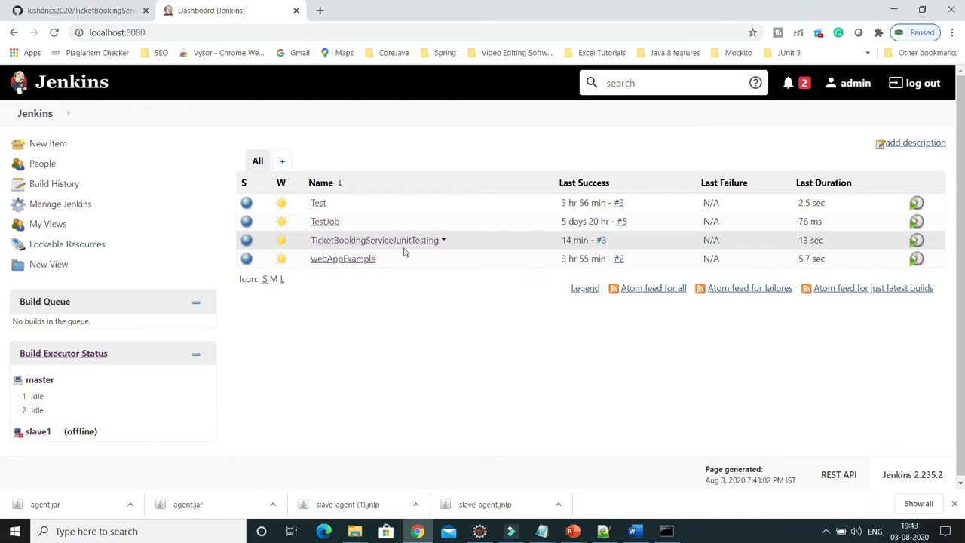
pyautogui.click(444, 240)
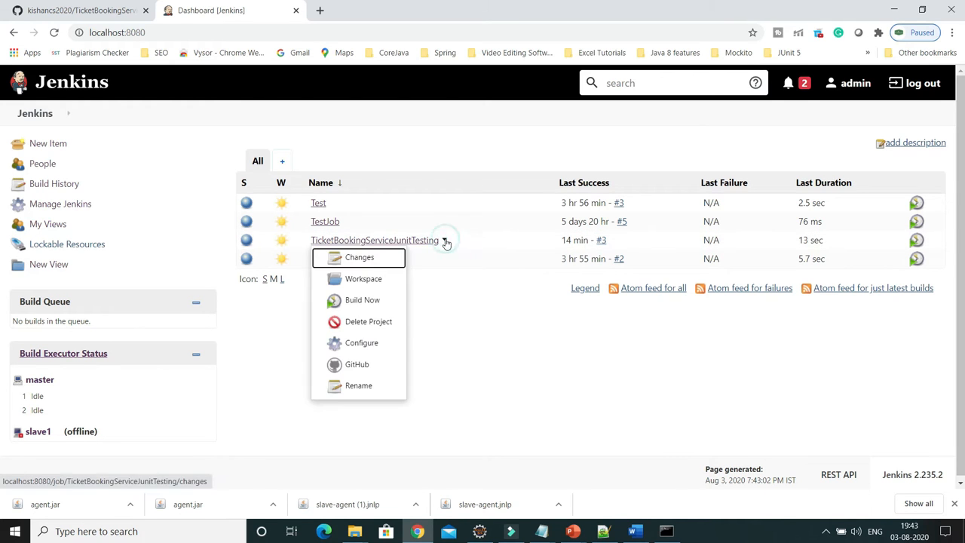
pyautogui.click(373, 343)
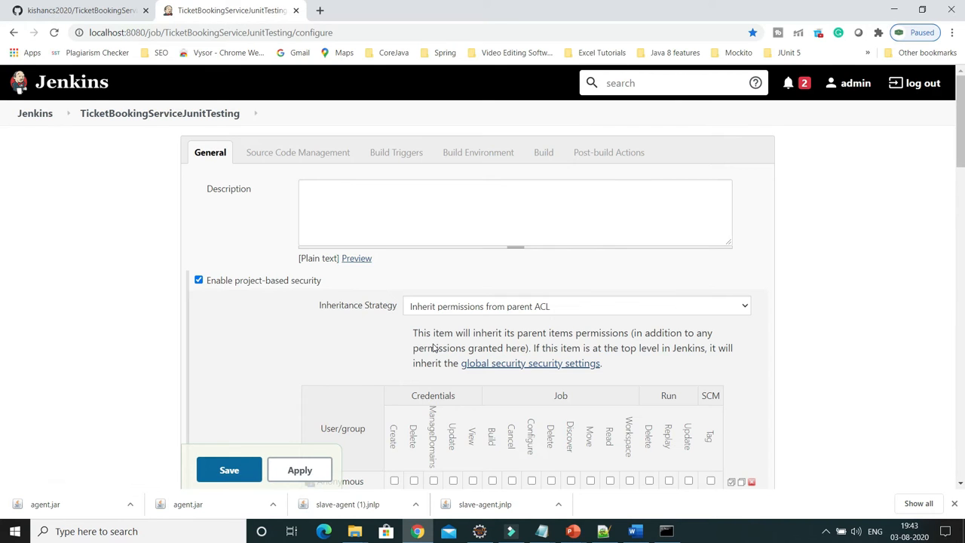
# Toggle 'Enable project-based security' off and on, then delete the user's row from the job's matrix.
pyautogui.scroll(-1, 434, 347)
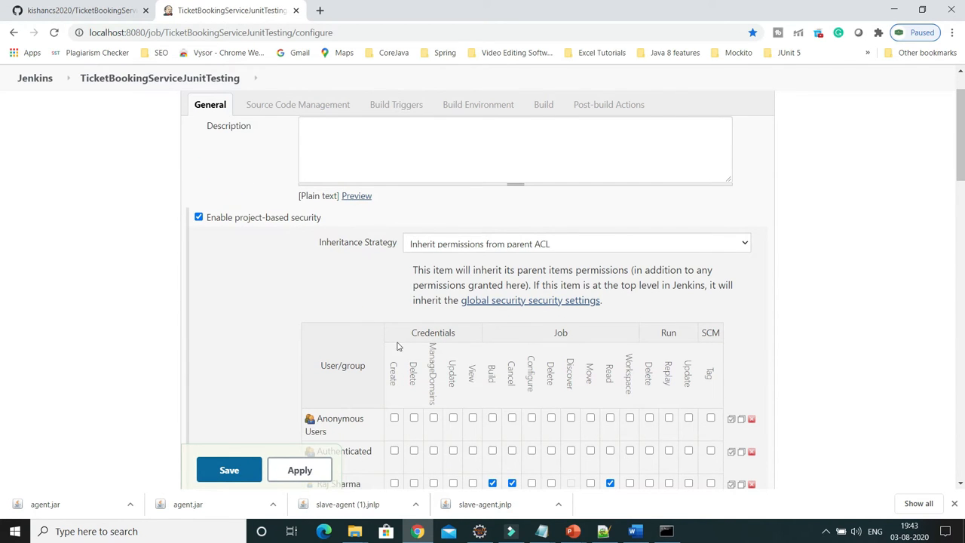
pyautogui.click(199, 218)
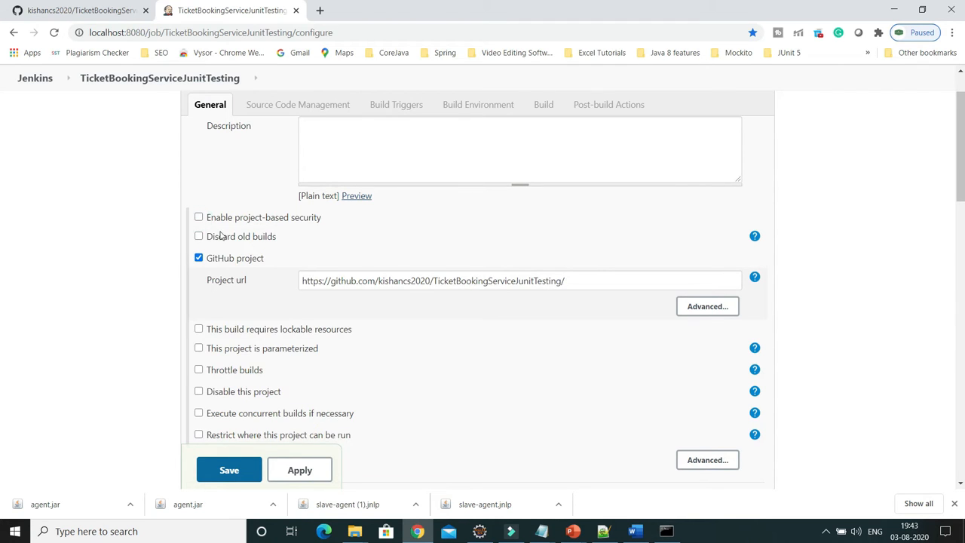
pyautogui.scroll(1, 251, 290)
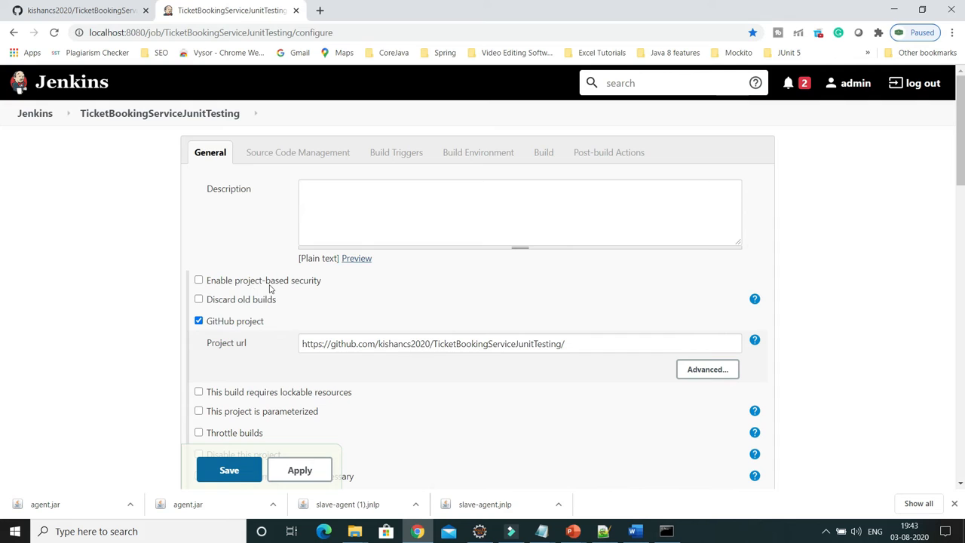
pyautogui.click(199, 282)
pyautogui.scroll(-3, 234, 298)
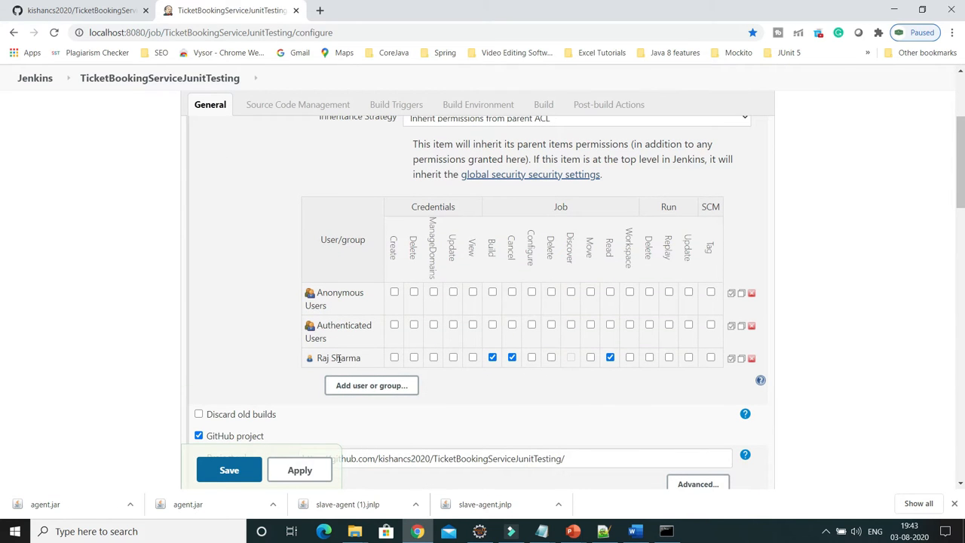
pyautogui.click(752, 359)
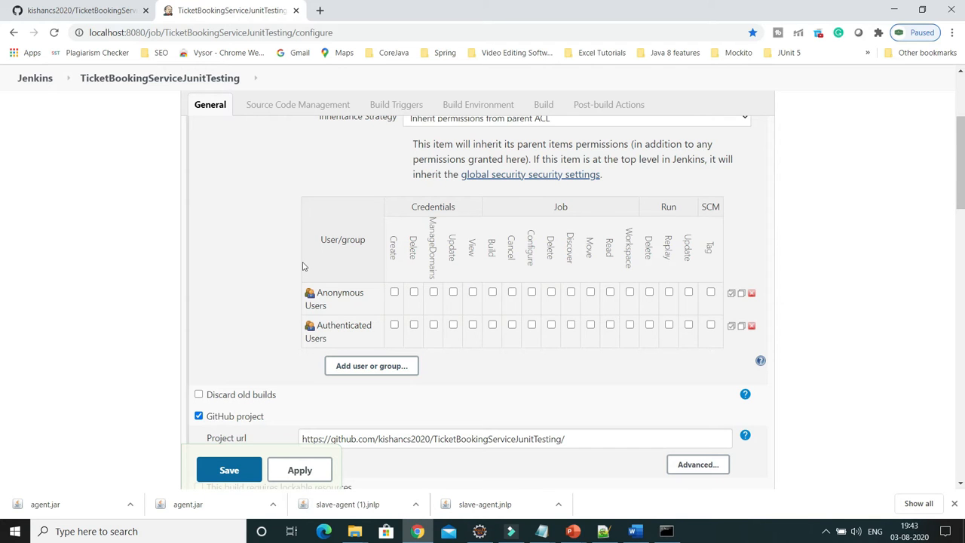
pyautogui.scroll(3, 260, 267)
pyautogui.scroll(-3, 330, 389)
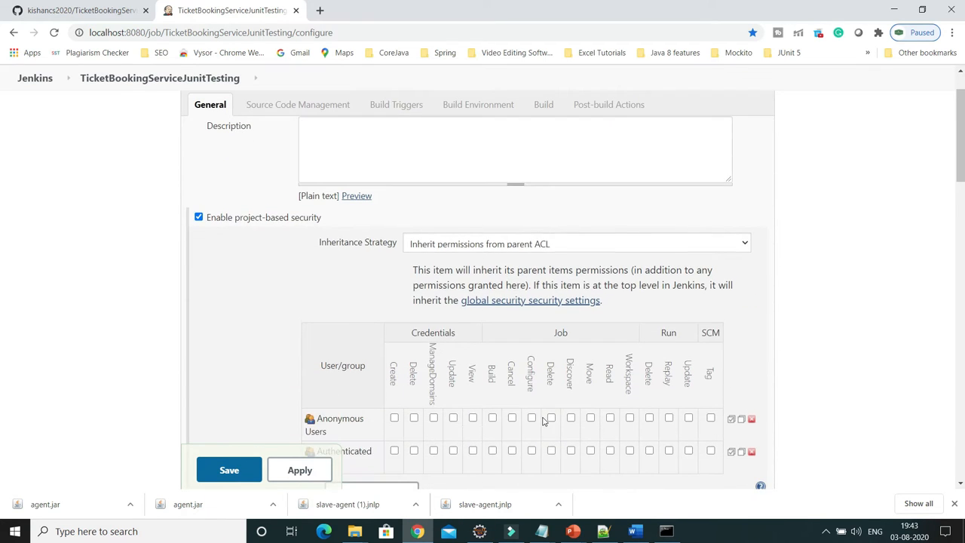
# Add the new user by username as a row in the job's permission table.
pyautogui.click(359, 372)
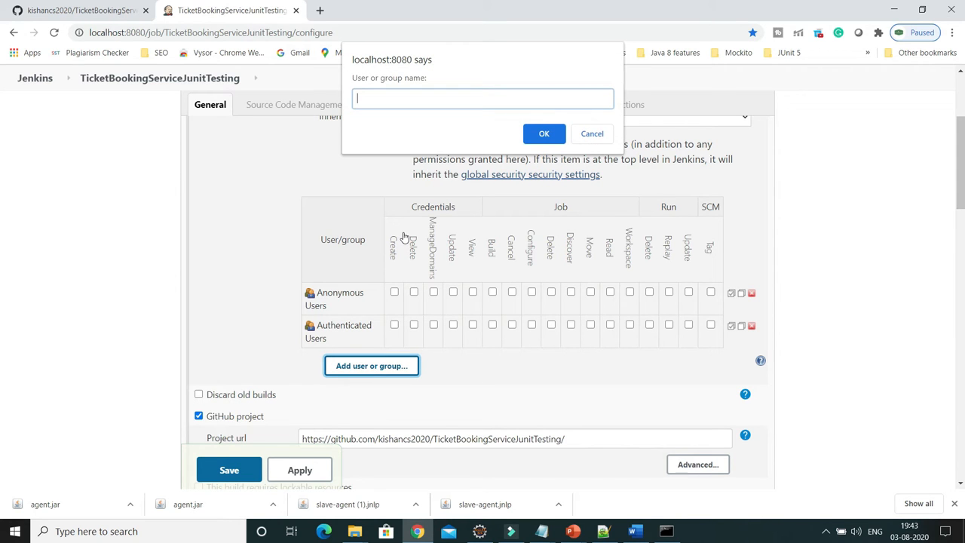
pyautogui.click(544, 134)
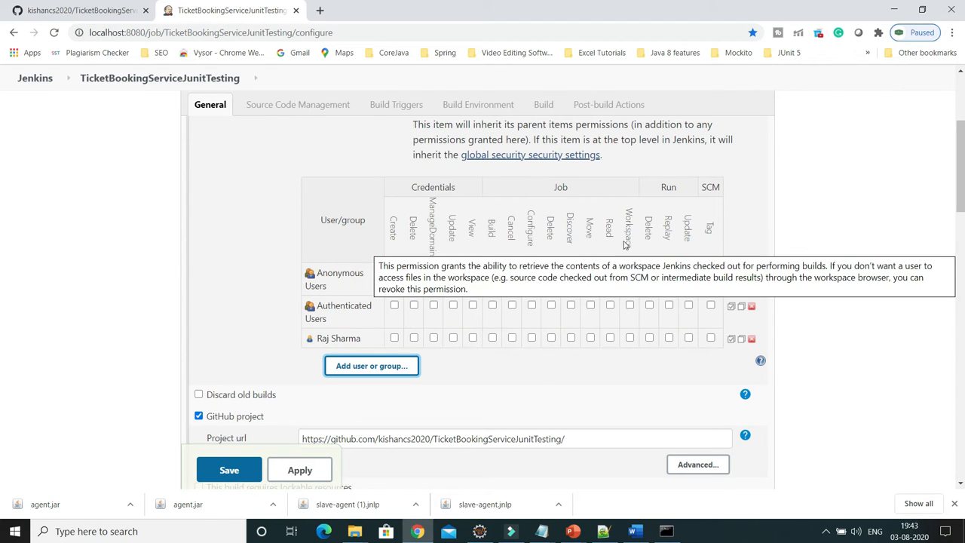
# Review the Job, Run, SCM and Credentials permission columns in the table.
pyautogui.moveTo(553, 193); pyautogui.dragTo(563, 188)
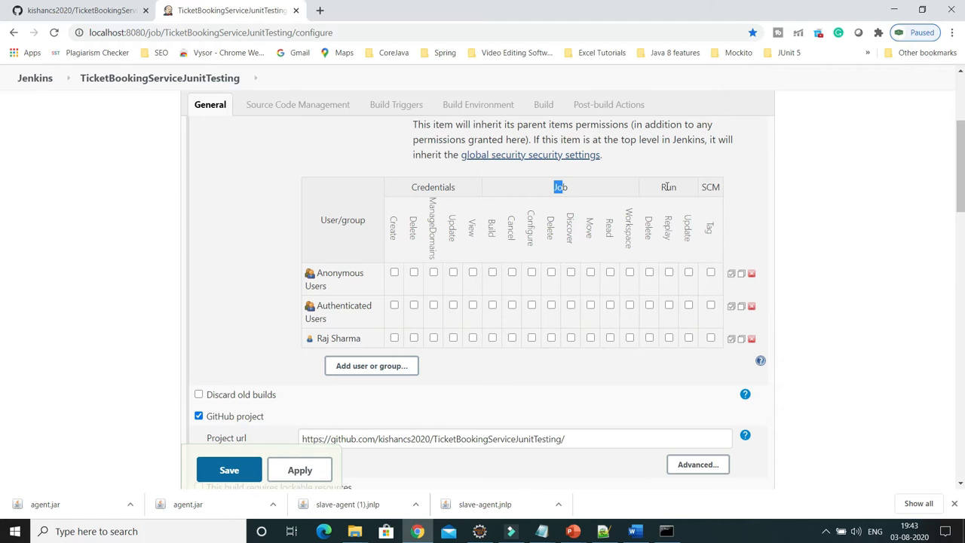
pyautogui.moveTo(658, 188); pyautogui.dragTo(678, 192)
pyautogui.moveTo(700, 193); pyautogui.dragTo(721, 190)
pyautogui.moveTo(457, 188); pyautogui.dragTo(412, 187)
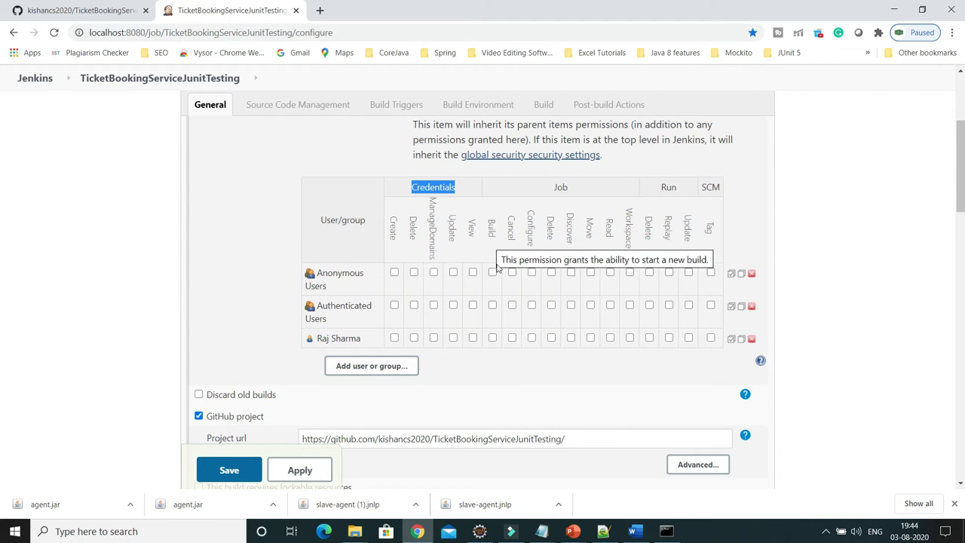
# Grant the user Job Build, Cancel and Read permissions, then apply and save the configuration.
pyautogui.click(494, 339)
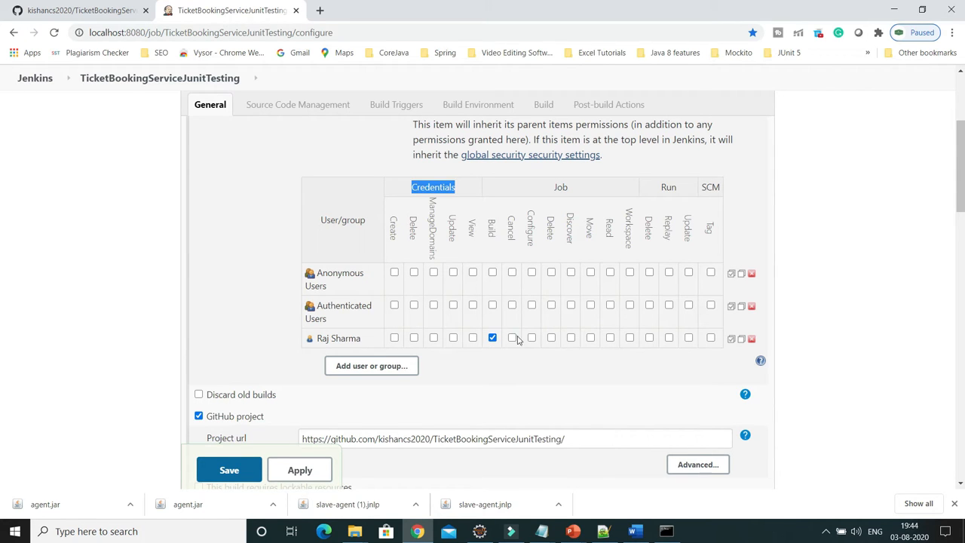
pyautogui.click(513, 338)
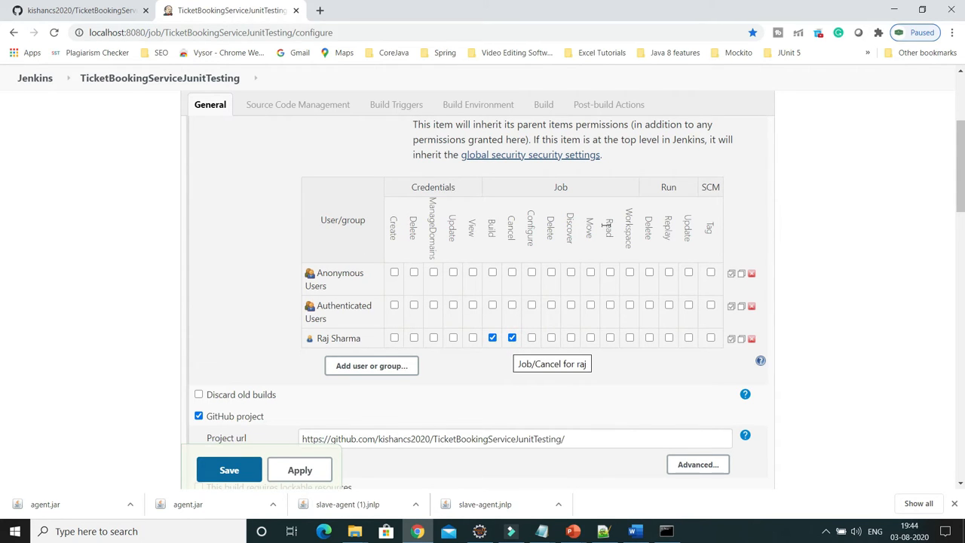
pyautogui.click(610, 339)
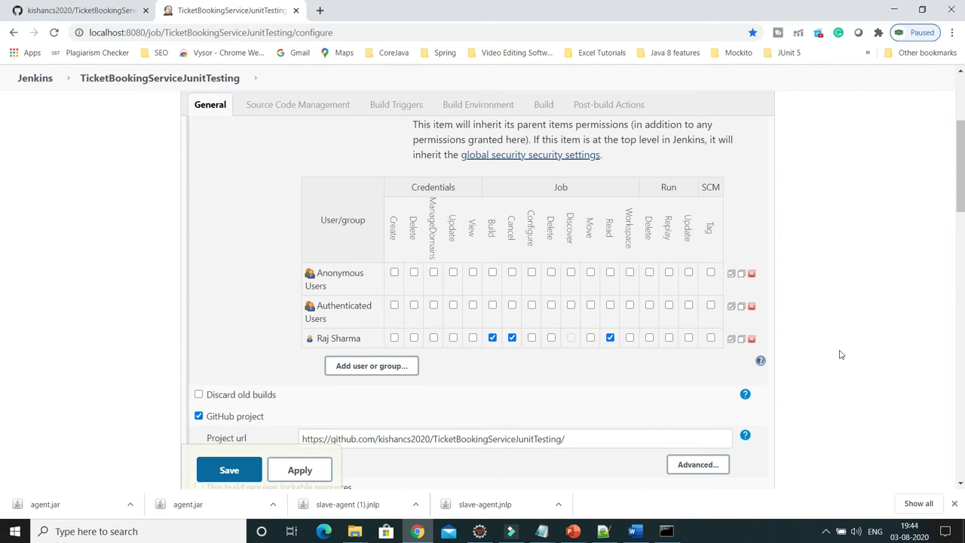
pyautogui.scroll(-20, 619, 365)
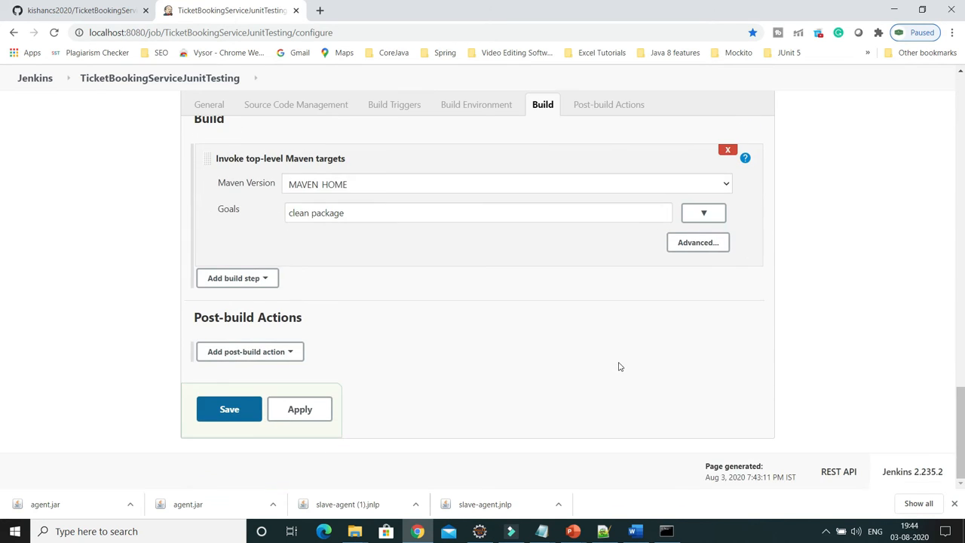
pyautogui.click(314, 409)
pyautogui.click(255, 409)
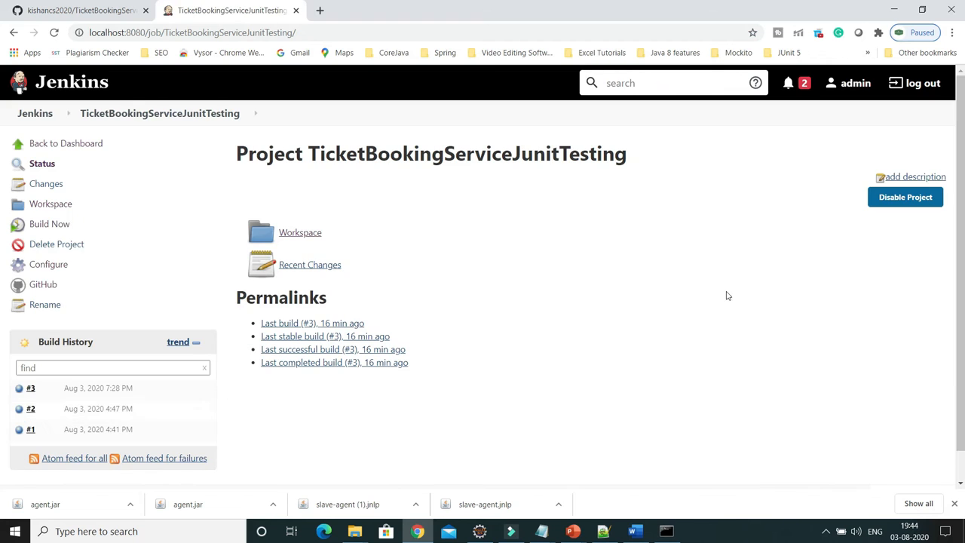
pyautogui.click(953, 33)
# In an incognito window, load localhost:8080 and sign in with the new user's username and password.
pyautogui.click(892, 80)
pyautogui.write('localhost:8080')
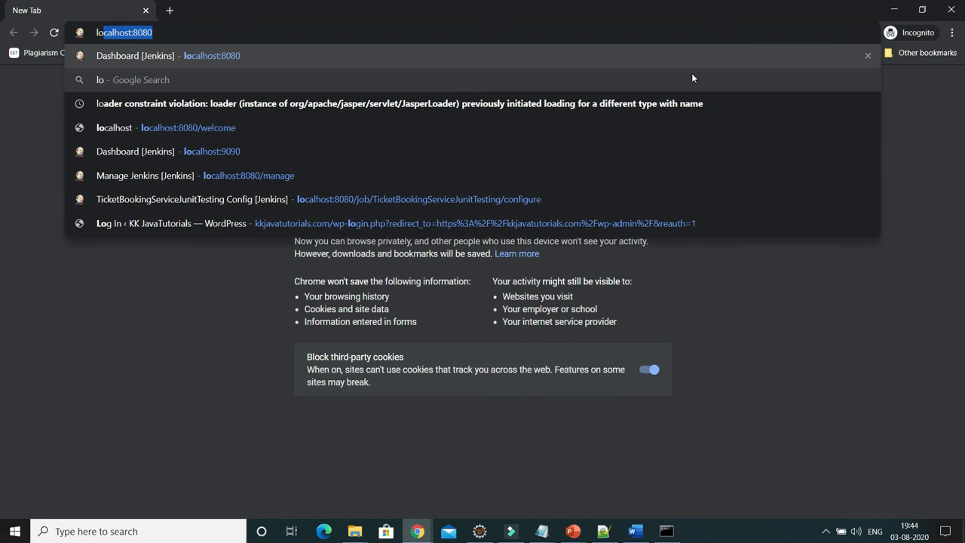
pyautogui.press('Return')
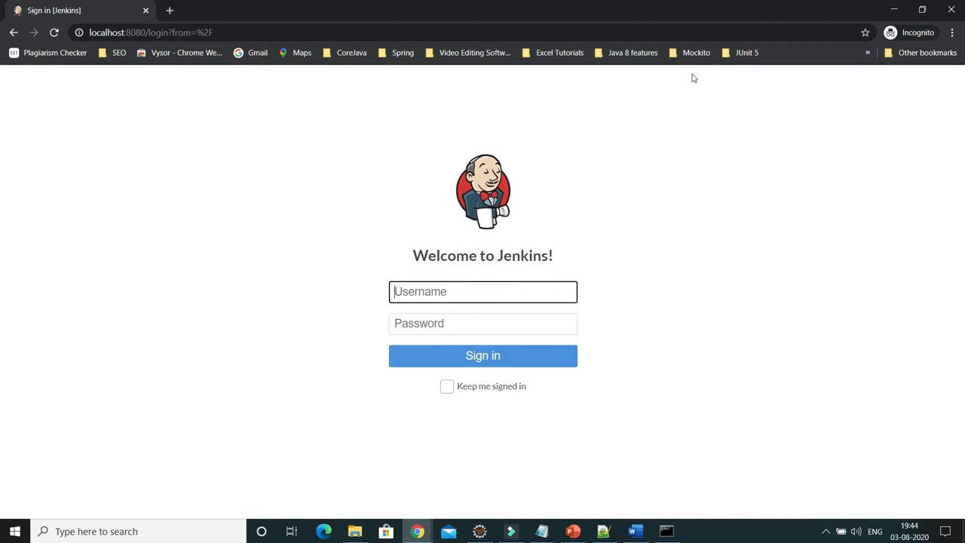
pyautogui.write('raj')
pyautogui.click(474, 324)
pyautogui.write('r')
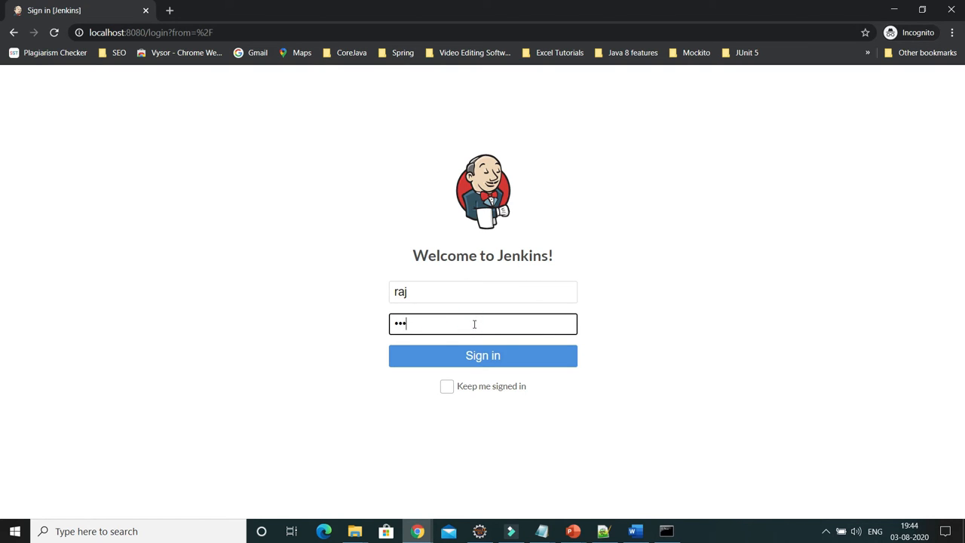
pyautogui.click(482, 365)
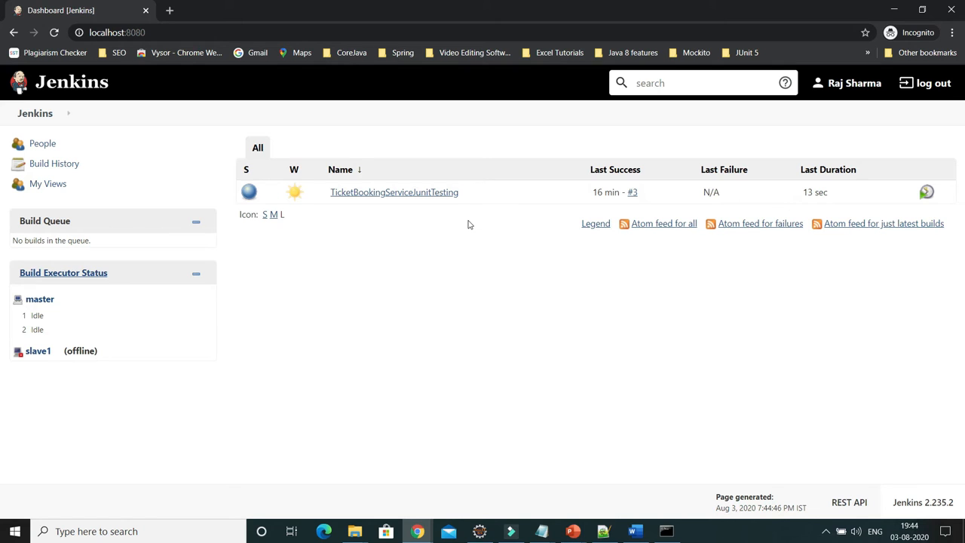
# Build TicketBookingServiceJunitTesting now and view build #4's console output.
pyautogui.click(424, 196)
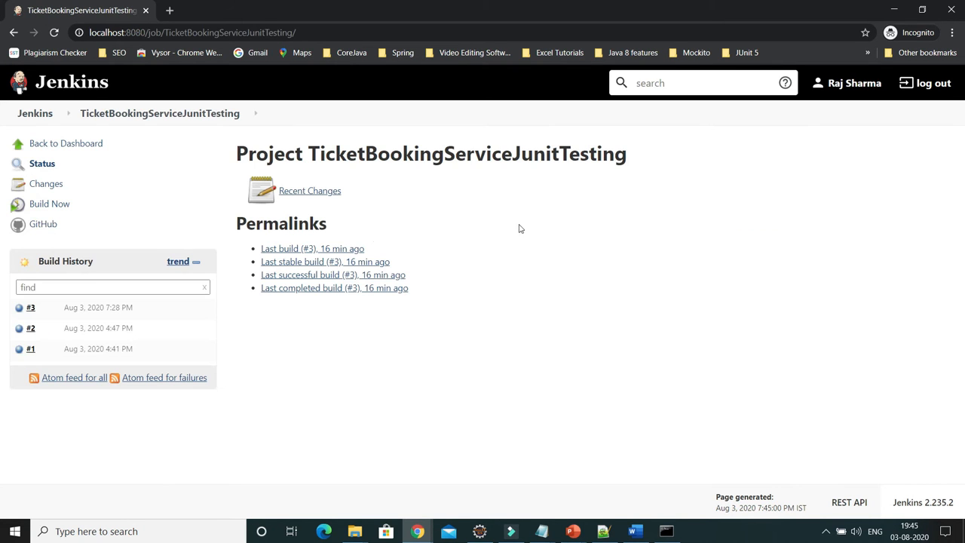
pyautogui.click(53, 211)
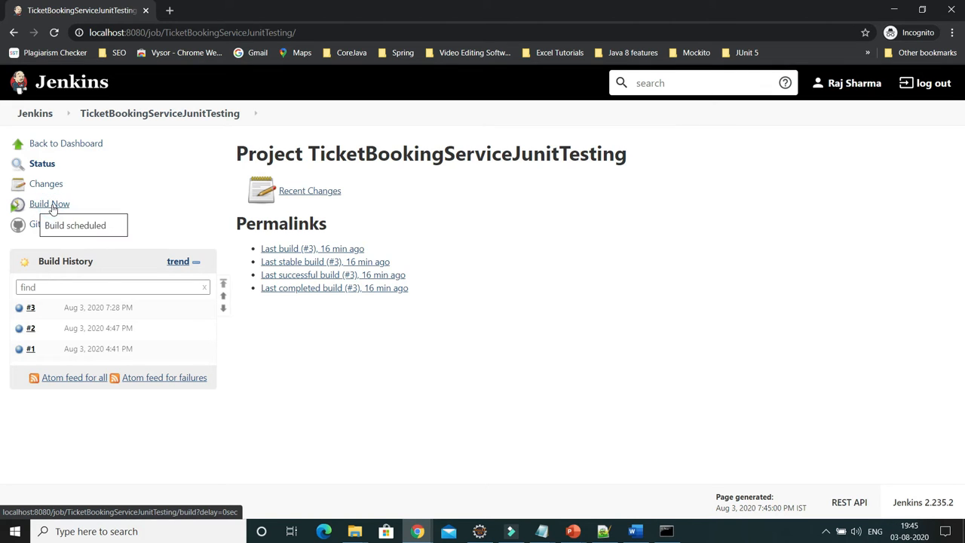
pyautogui.click(95, 311)
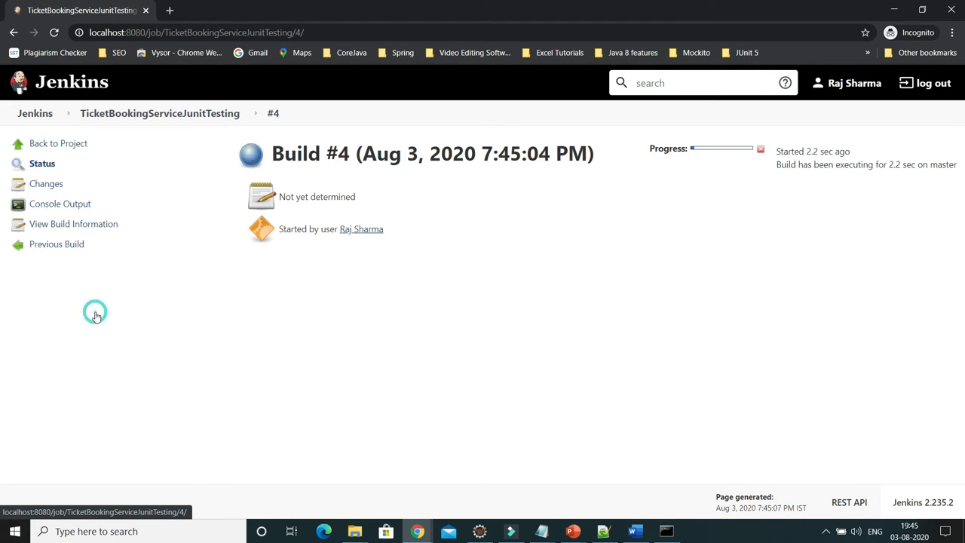
pyautogui.click(68, 204)
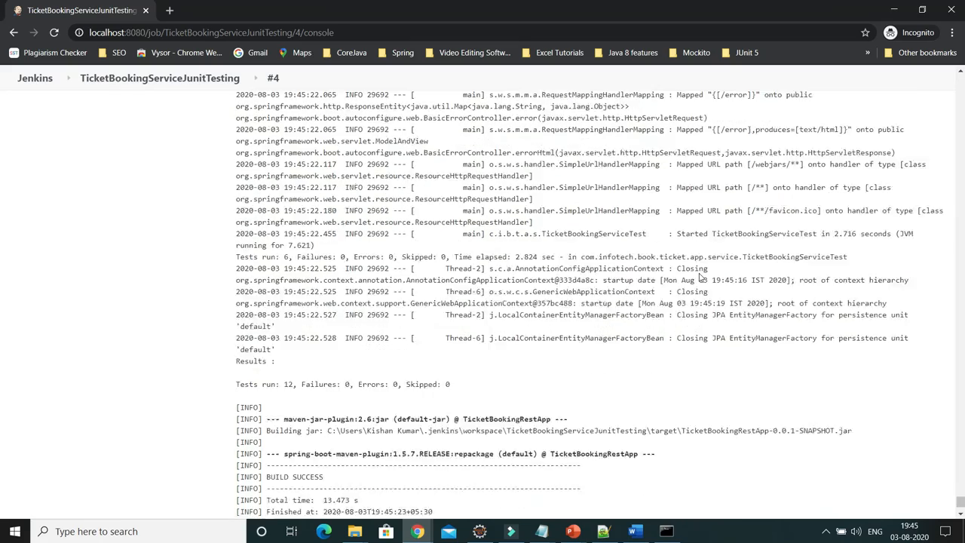
# Highlight the BUILD SUCCESS result, then go back to the TicketBookingServiceJunitTesting project page.
pyautogui.doubleClick(302, 465)
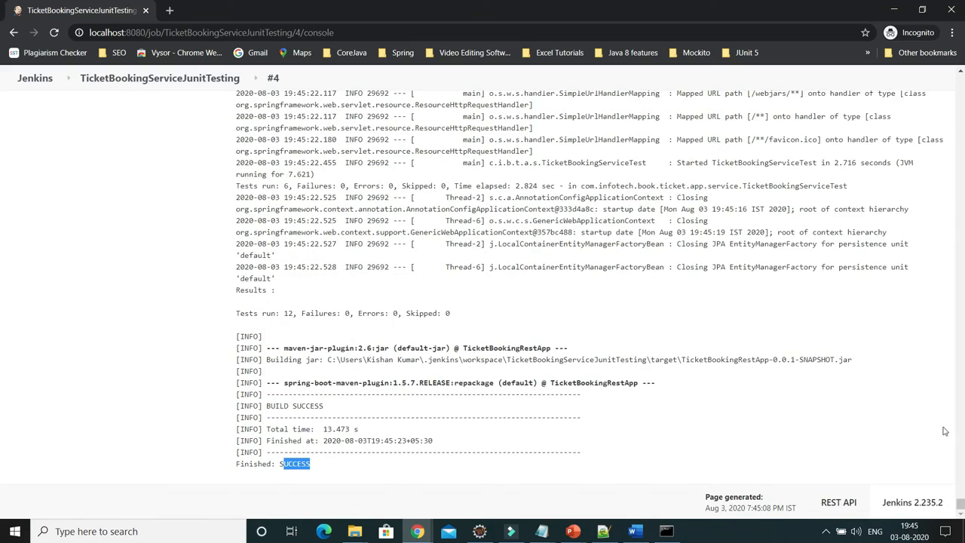
pyautogui.moveTo(961, 492); pyautogui.dragTo(952, 69)
pyautogui.click(71, 145)
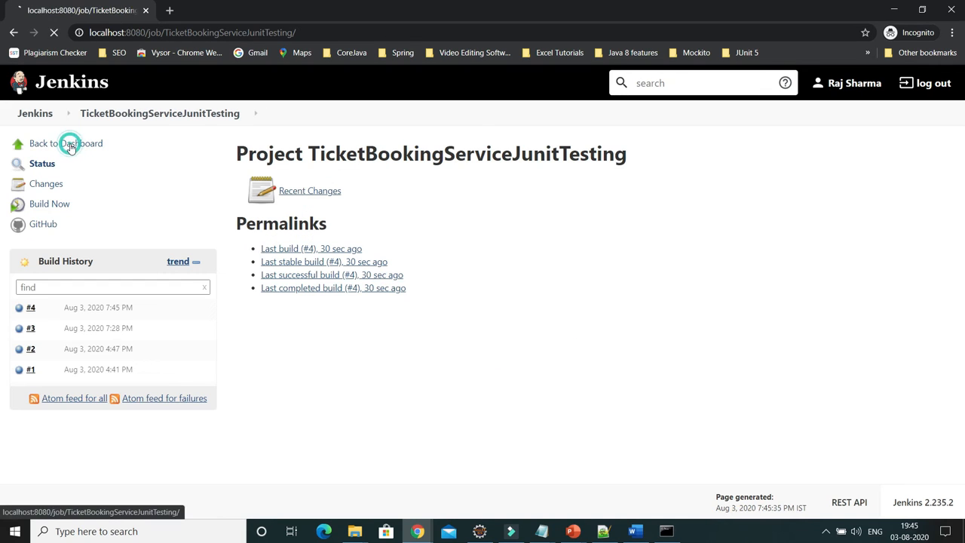